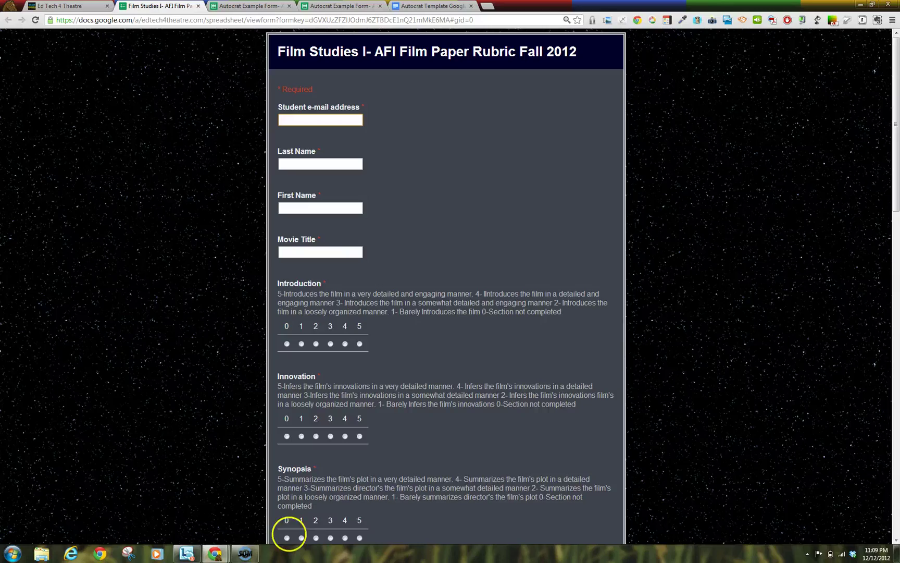
# Scroll down the rubric and tick the Incorrect Formatting comment option
pyautogui.scroll(-3, 415, 528)
pyautogui.scroll(-8, 417, 529)
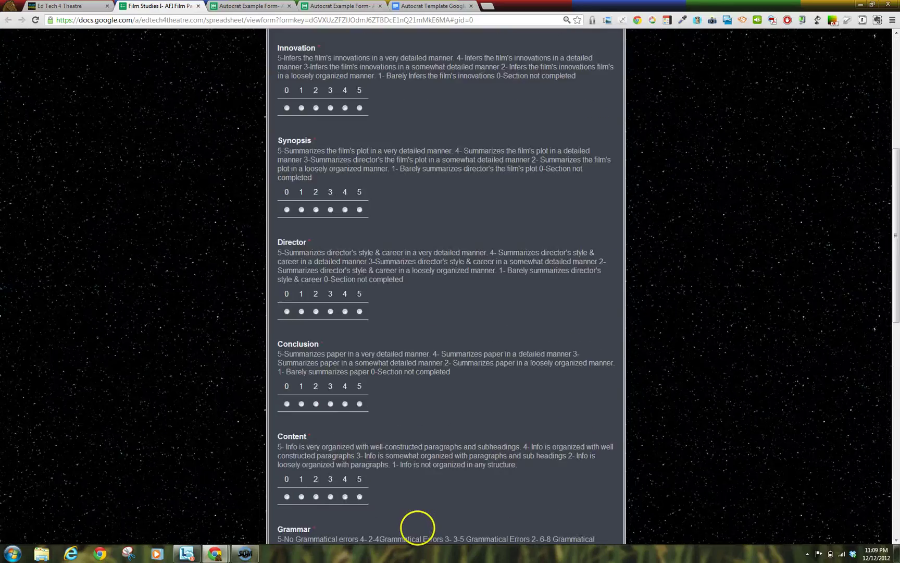
pyautogui.scroll(-7, 418, 528)
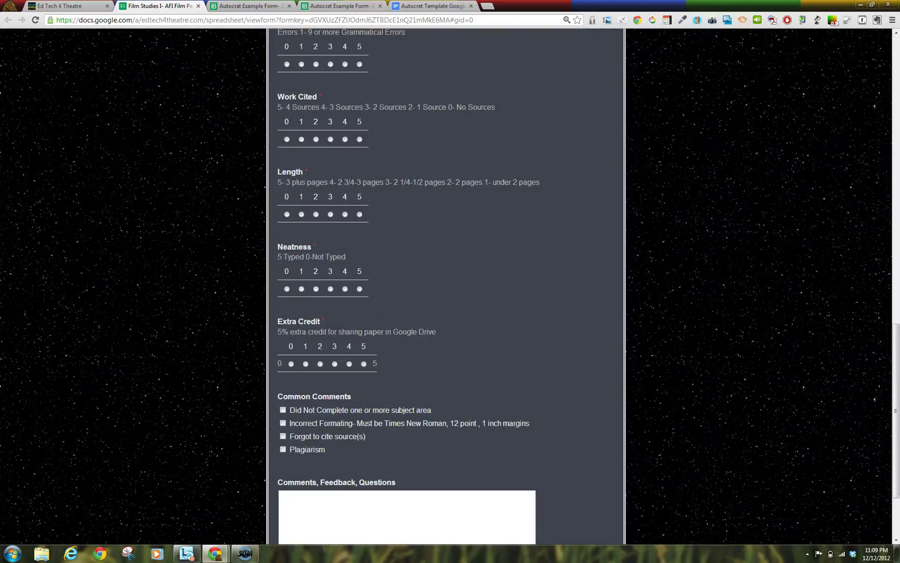
pyautogui.scroll(-2, 418, 528)
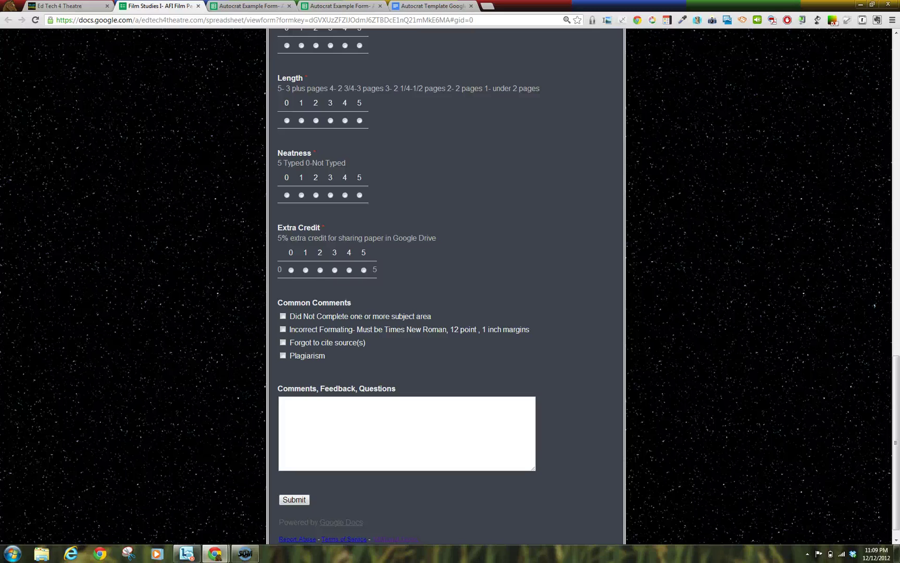
pyautogui.click(383, 328)
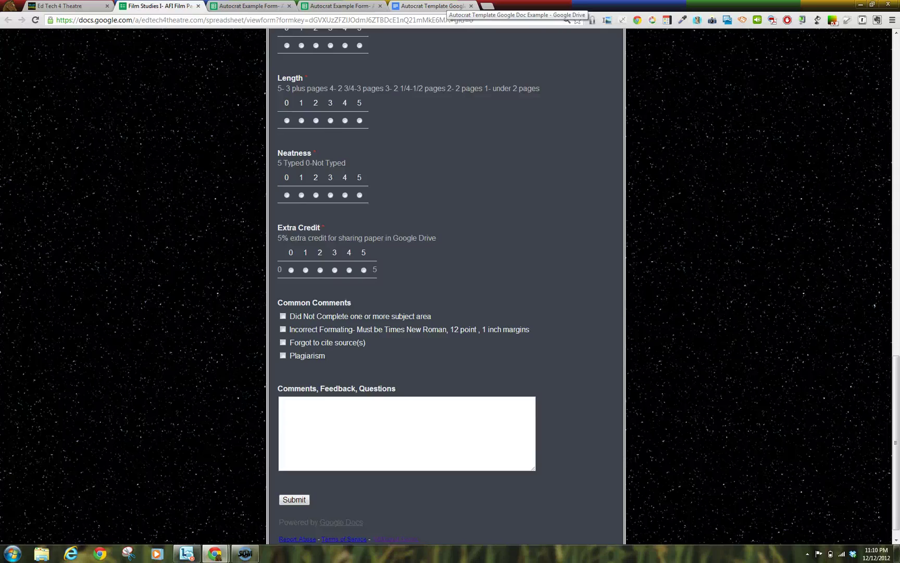
# Review the <<tags>> in Autocrat Template Google Doc Example, then return to the rubric spreadsheet
pyautogui.click(435, 7)
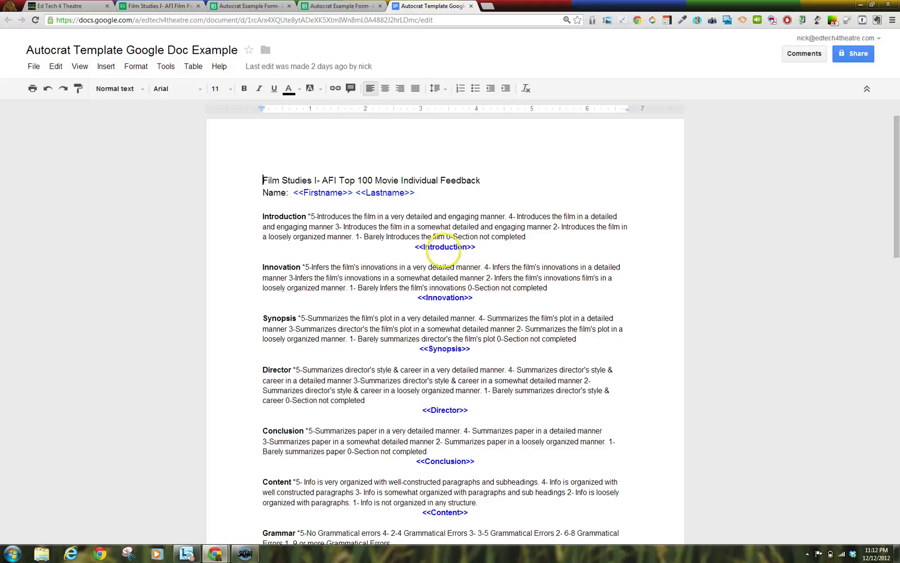
pyautogui.scroll(-5, 521, 339)
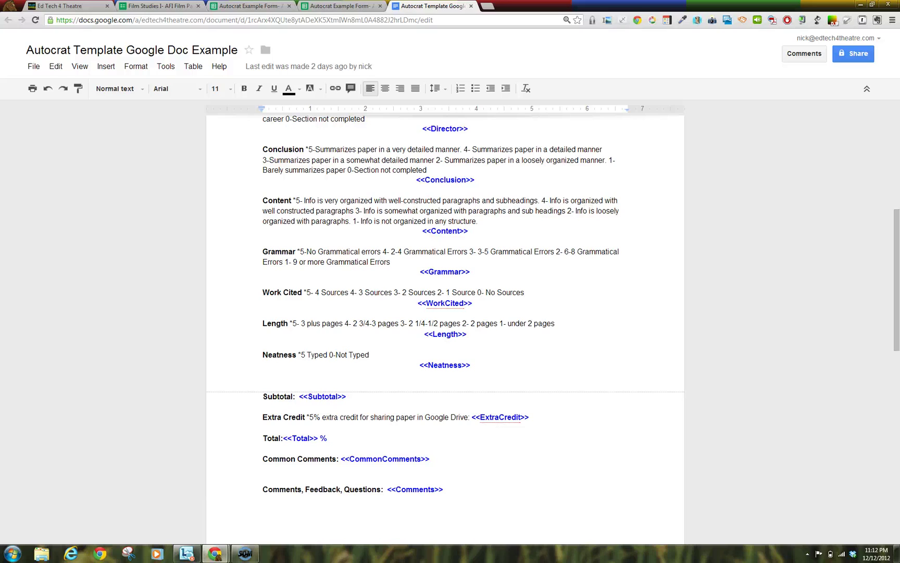
pyautogui.hotkey('ctrl', 'shift', 'Tab')
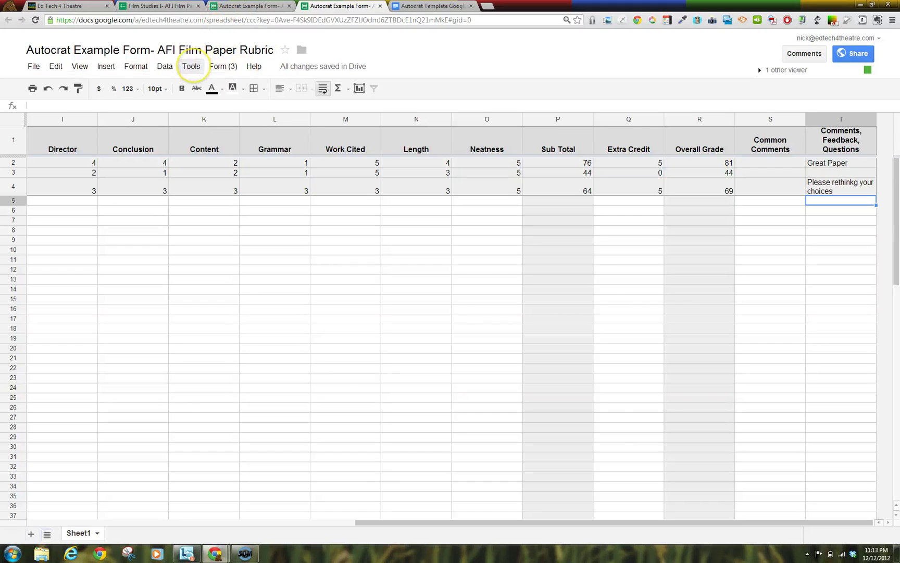
# Search the Script gallery for 'autocrat' and install autoCrat V3.8
pyautogui.click(191, 66)
pyautogui.click(201, 86)
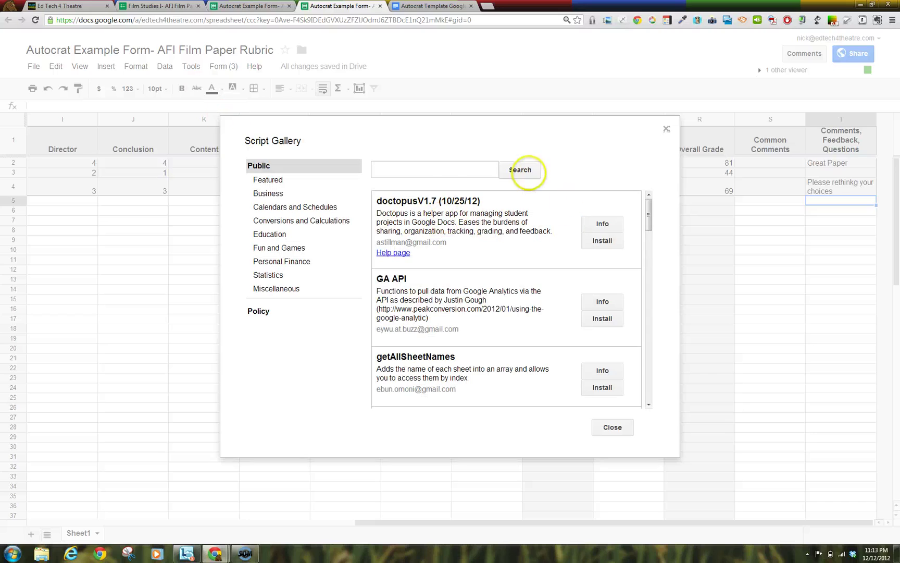
pyautogui.click(435, 171)
pyautogui.write('auto')
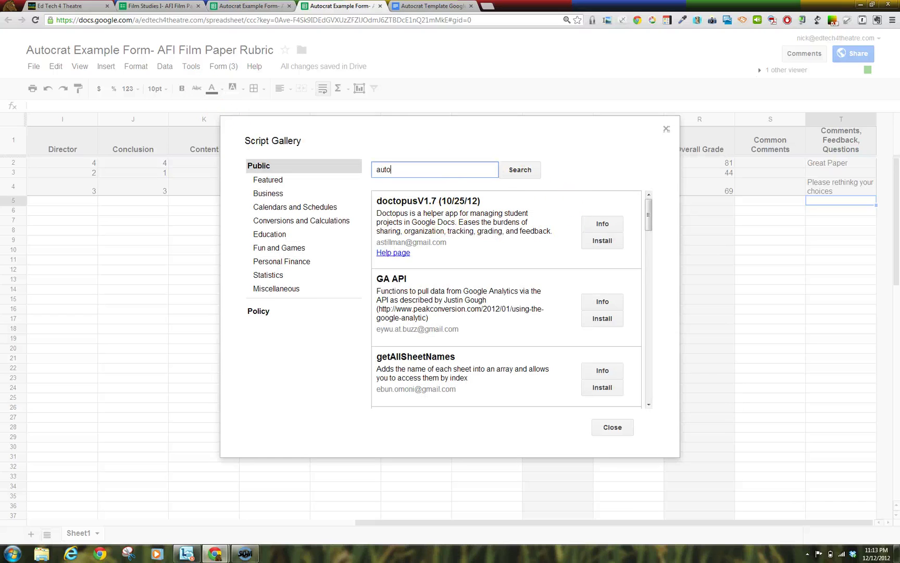
pyautogui.write('crat')
pyautogui.press('Return')
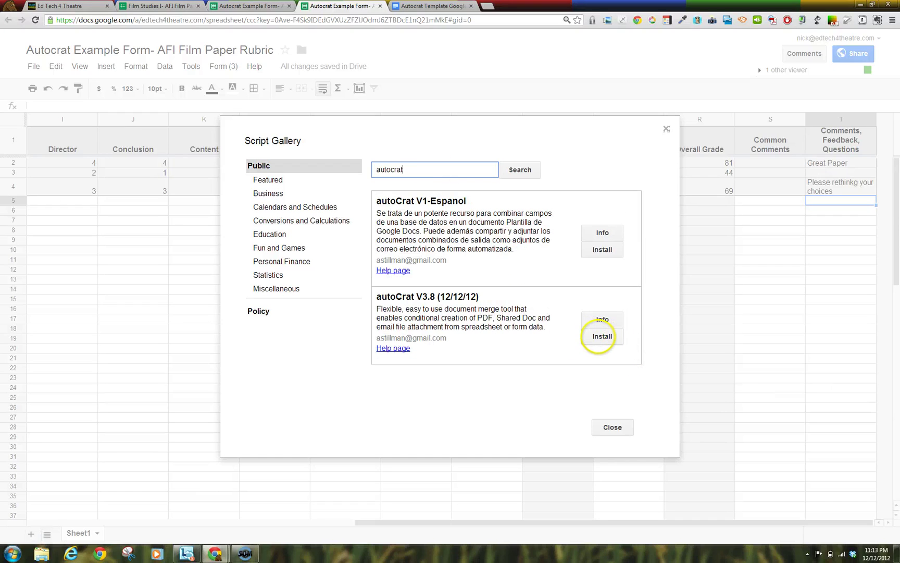
pyautogui.click(602, 335)
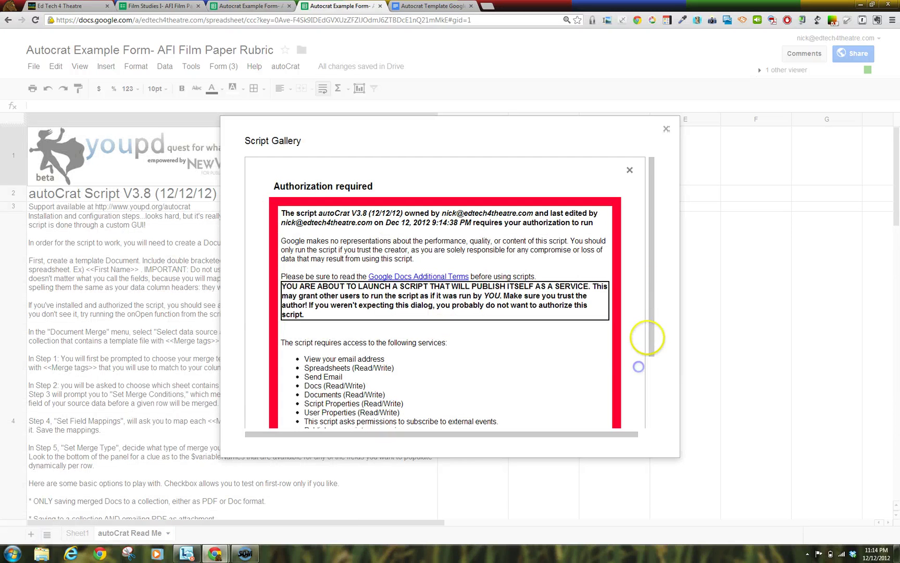
# Authorize autoCrat, then close the authorization status page and the script gallery
pyautogui.click(650, 404)
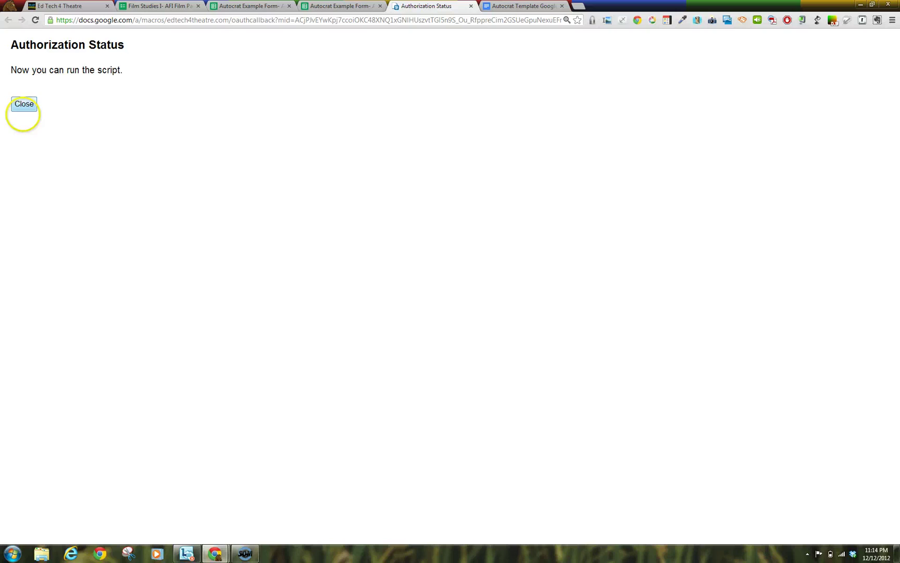
pyautogui.click(24, 104)
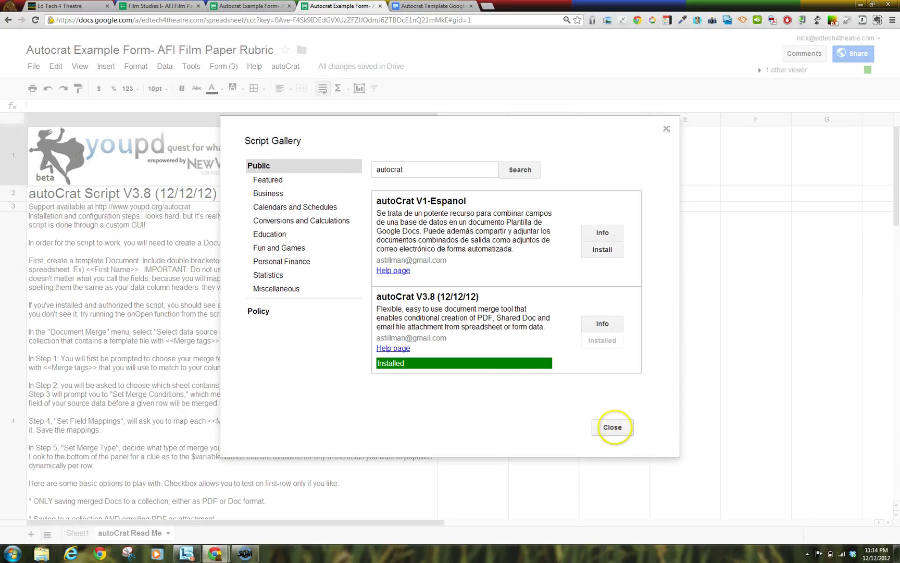
pyautogui.click(612, 426)
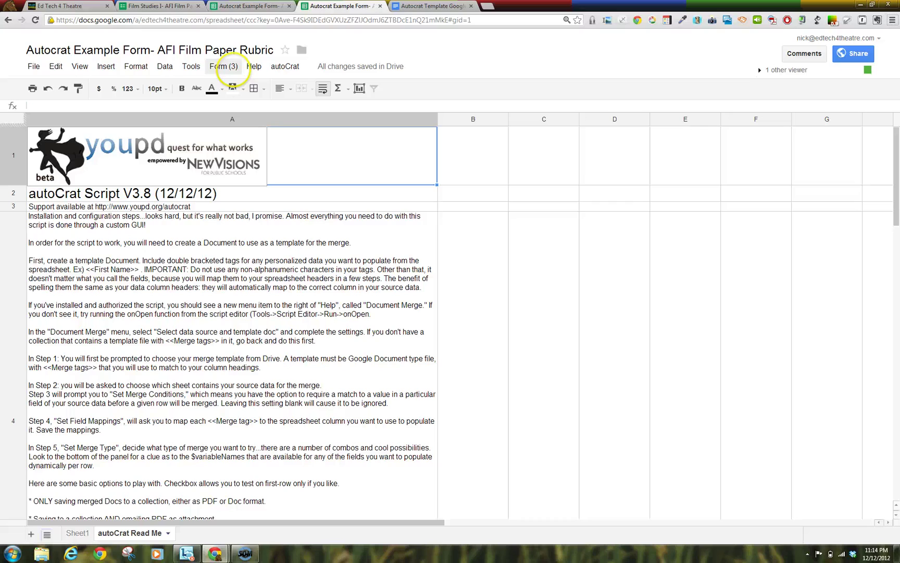
# Run autoCrat's initial configuration and select Autocrat Template Google Doc Example as the template
pyautogui.click(293, 67)
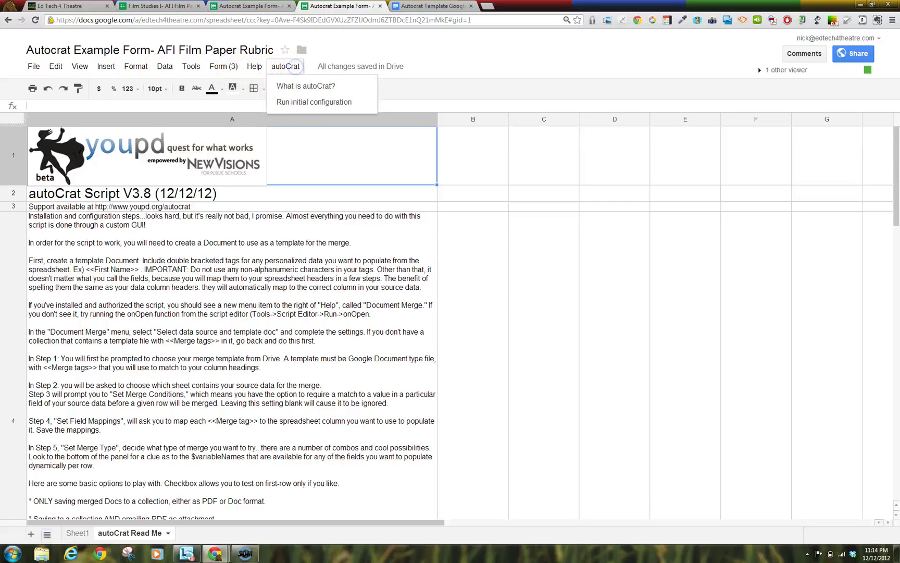
pyautogui.click(307, 104)
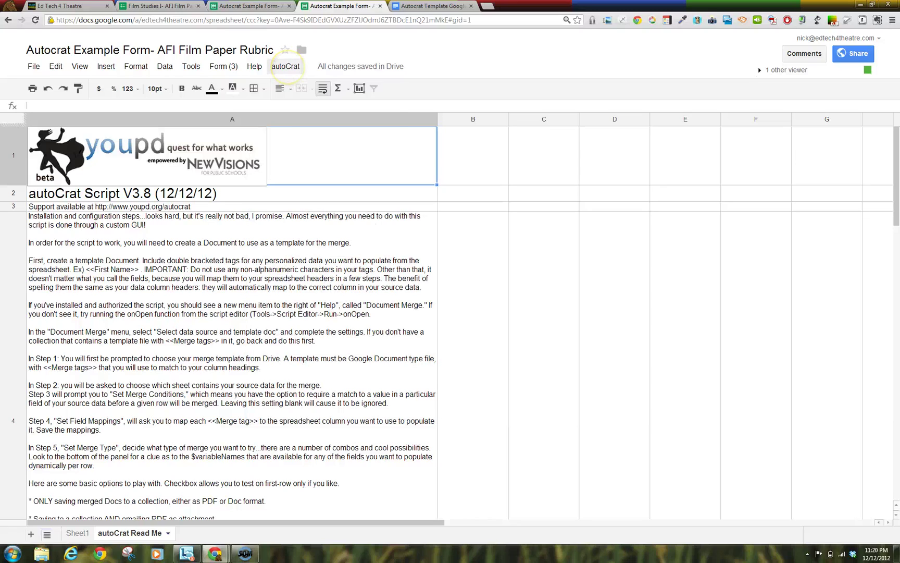
pyautogui.click(287, 67)
pyautogui.click(298, 96)
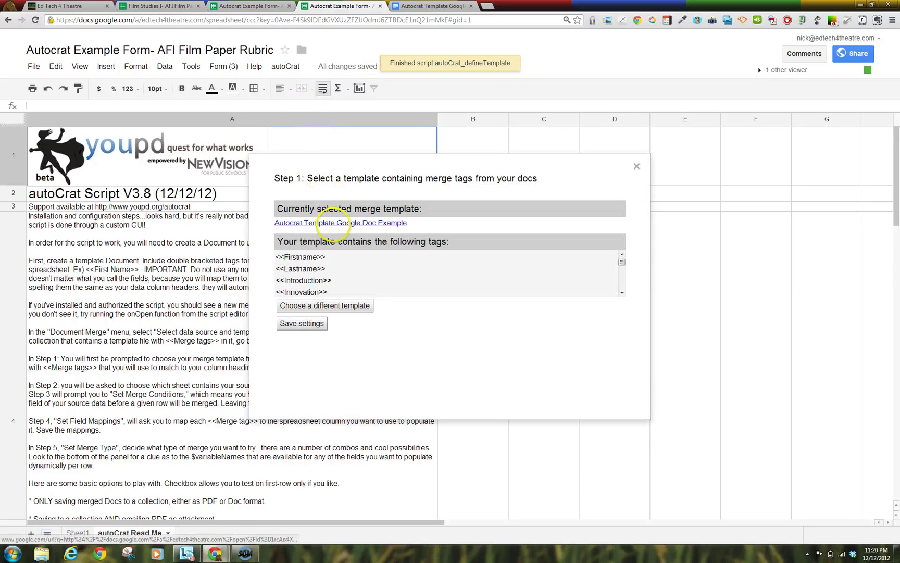
pyautogui.click(336, 303)
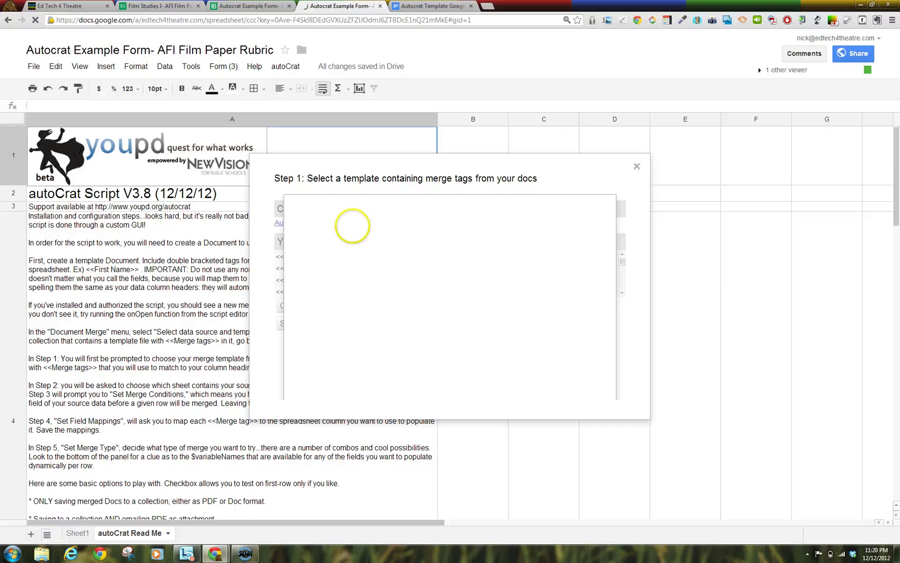
pyautogui.moveTo(613, 239); pyautogui.dragTo(613, 255)
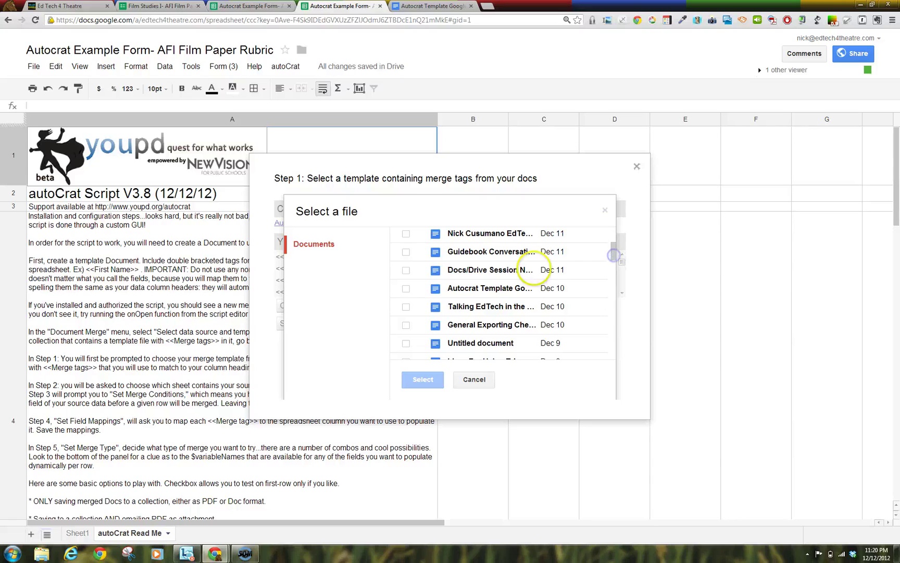
pyautogui.click(409, 288)
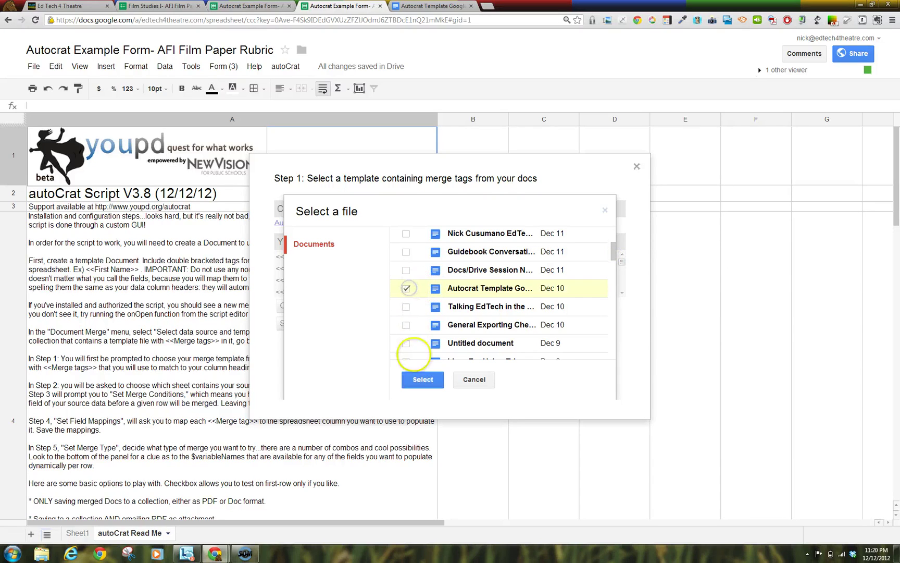
pyautogui.click(419, 379)
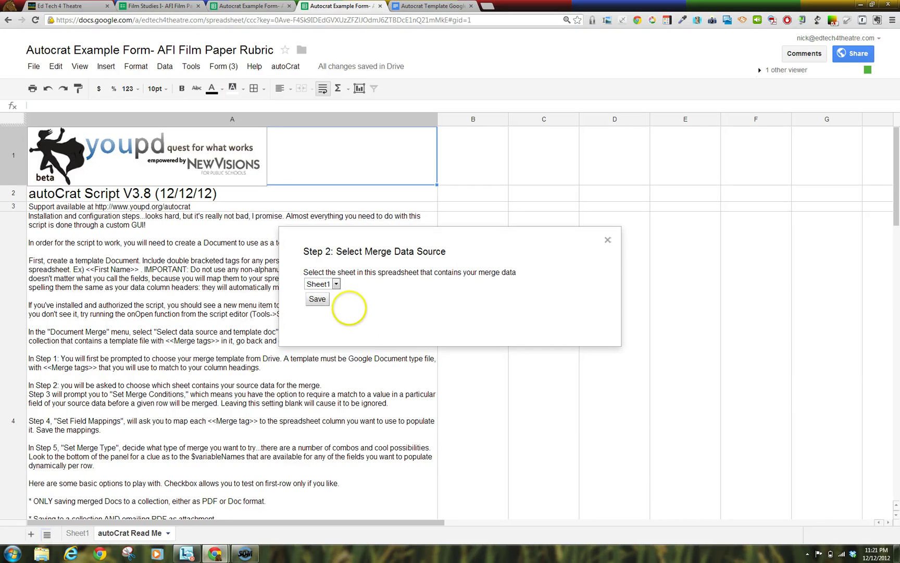
# Keep Sheet1 as the merge data source and submit the merge conditions left blank
pyautogui.click(336, 284)
pyautogui.click(319, 295)
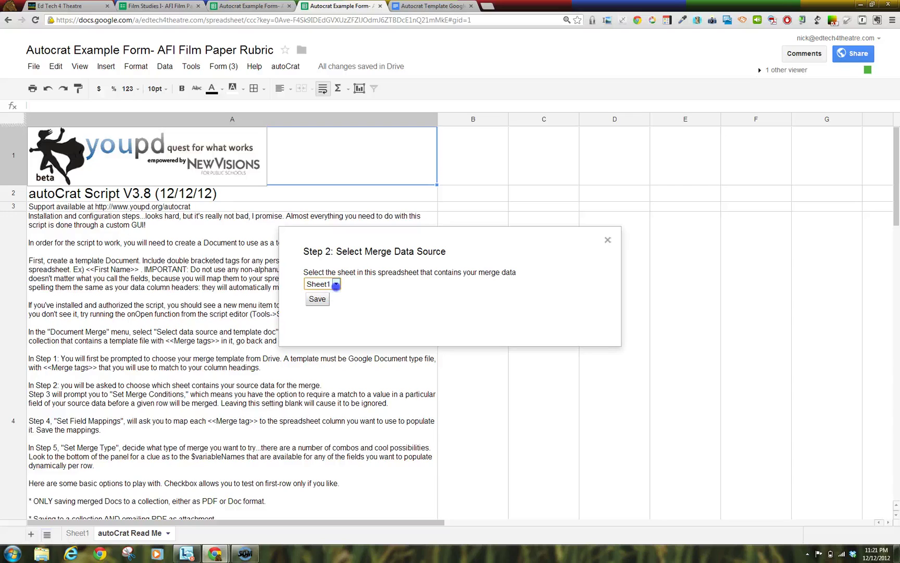
pyautogui.click(317, 299)
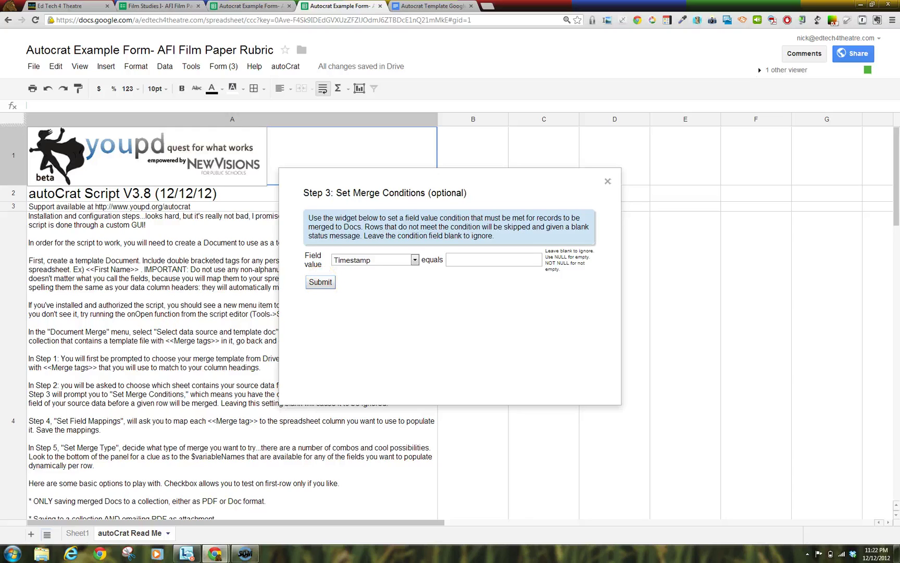
pyautogui.click(320, 282)
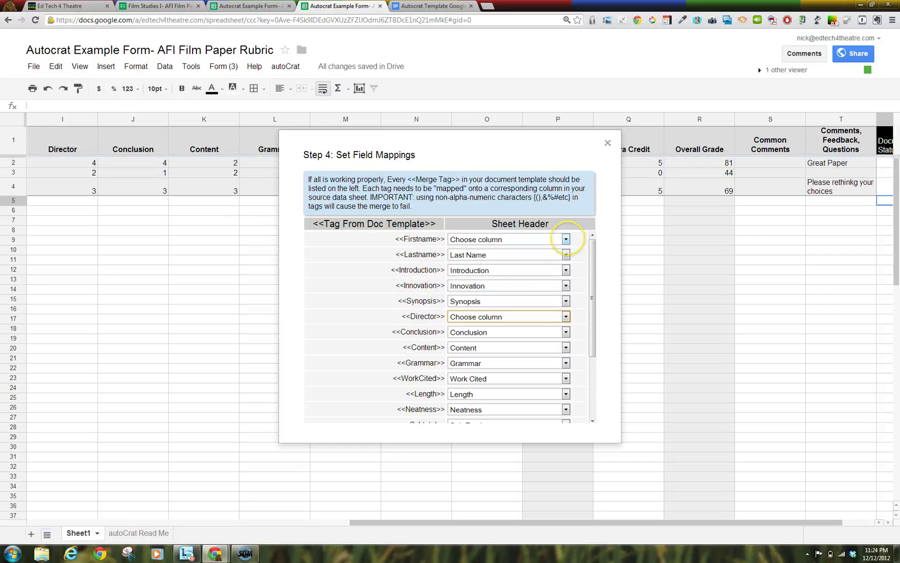
# Map <<Director>> to the Director column and <<Total>> to Overall Grade, then save the mappings
pyautogui.click(565, 239)
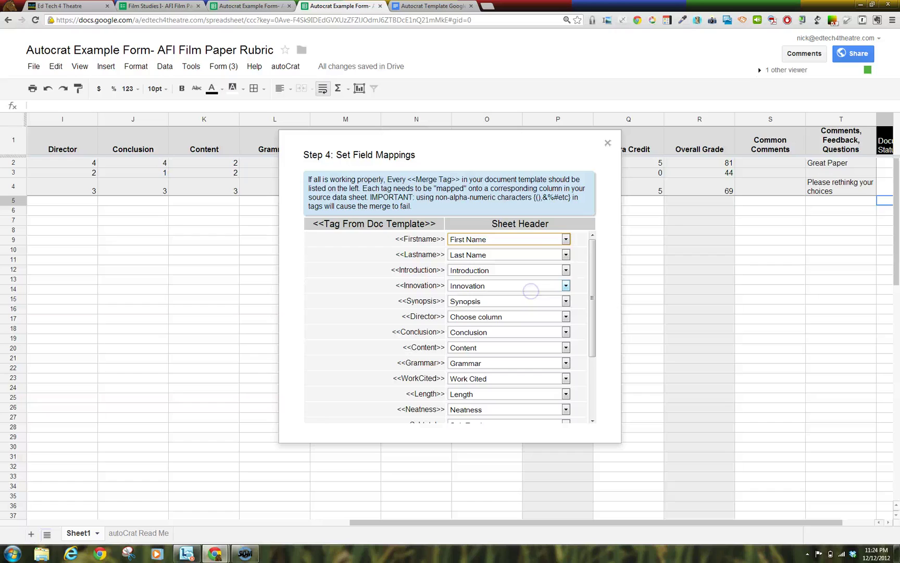
pyautogui.moveTo(593, 285); pyautogui.dragTo(593, 306)
pyautogui.click(566, 316)
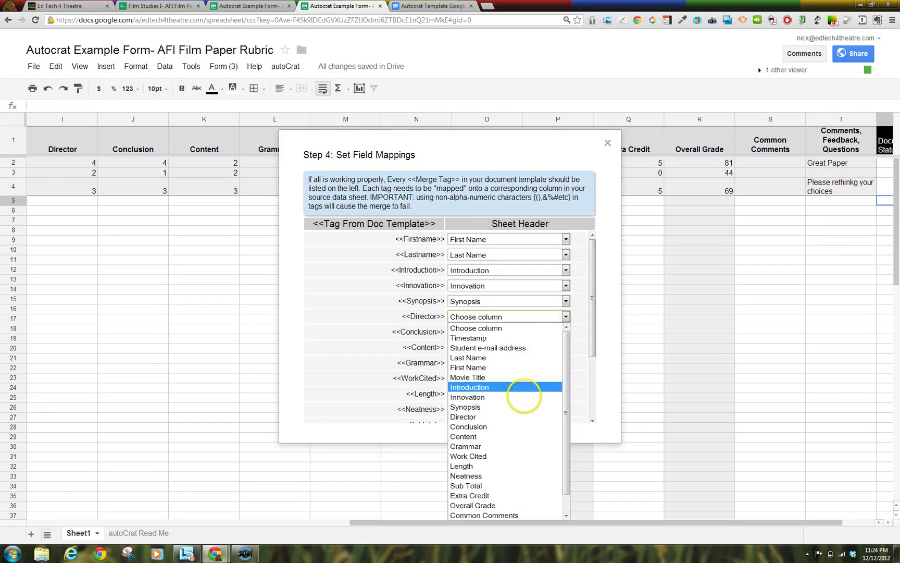
pyautogui.click(523, 417)
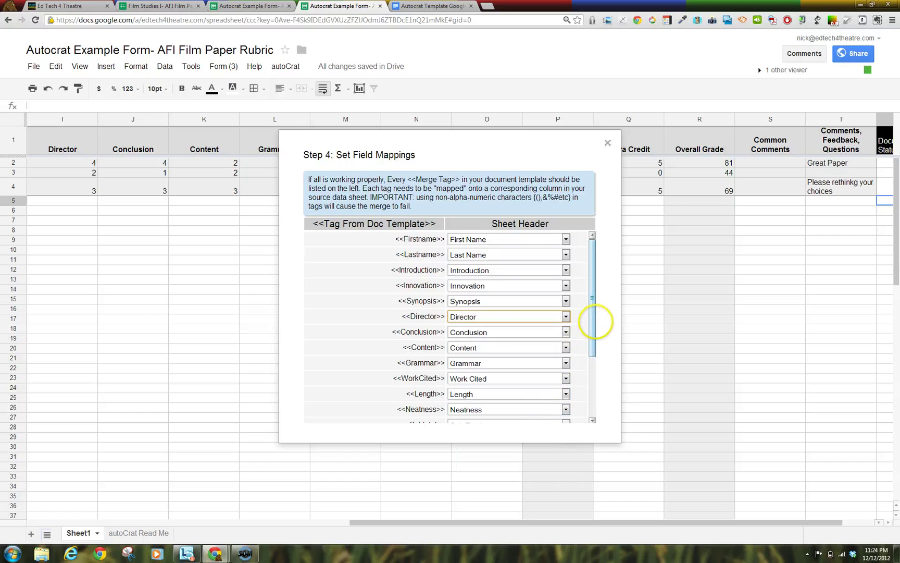
pyautogui.moveTo(595, 327); pyautogui.dragTo(588, 392)
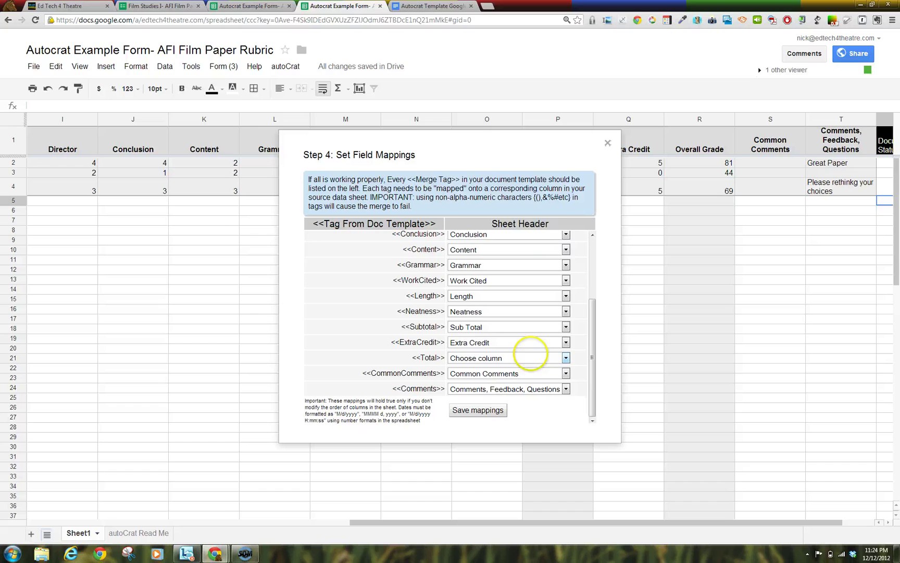
pyautogui.click(530, 355)
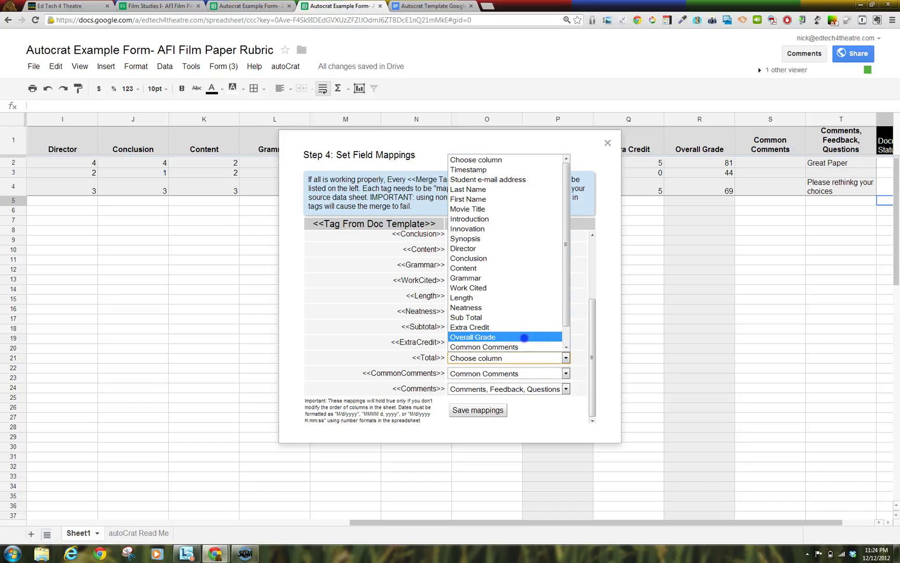
pyautogui.click(524, 338)
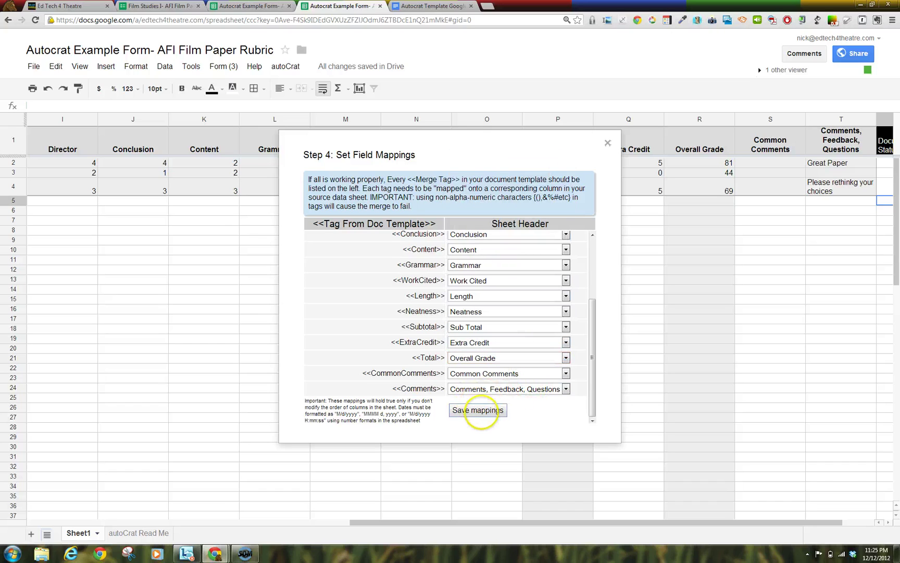
pyautogui.click(478, 410)
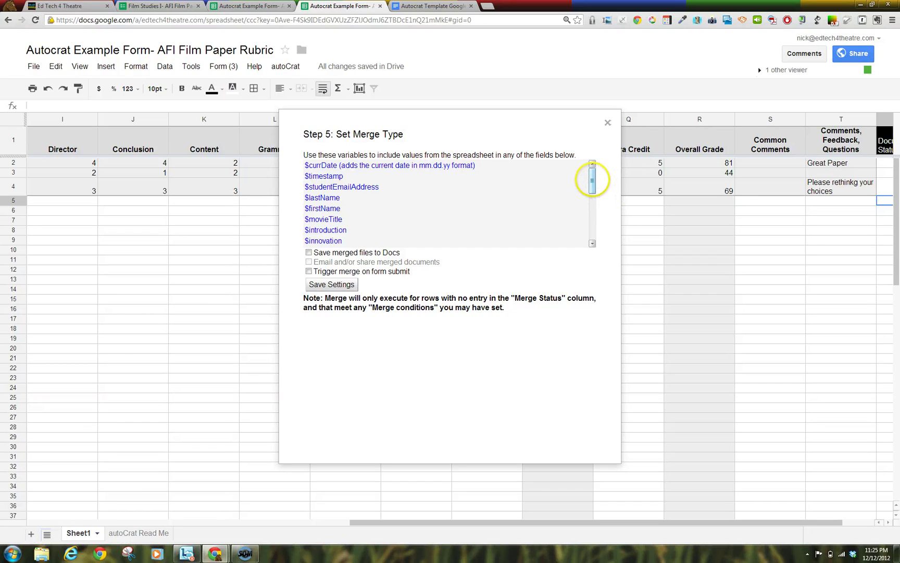
# Enable 'Save merged files to Docs' in autoCrat's Step 5 merge type settings
pyautogui.moveTo(593, 179)
pyautogui.mouseDown()
pyautogui.moveTo(595, 233)
pyautogui.moveTo(592, 183)
pyautogui.mouseUp()
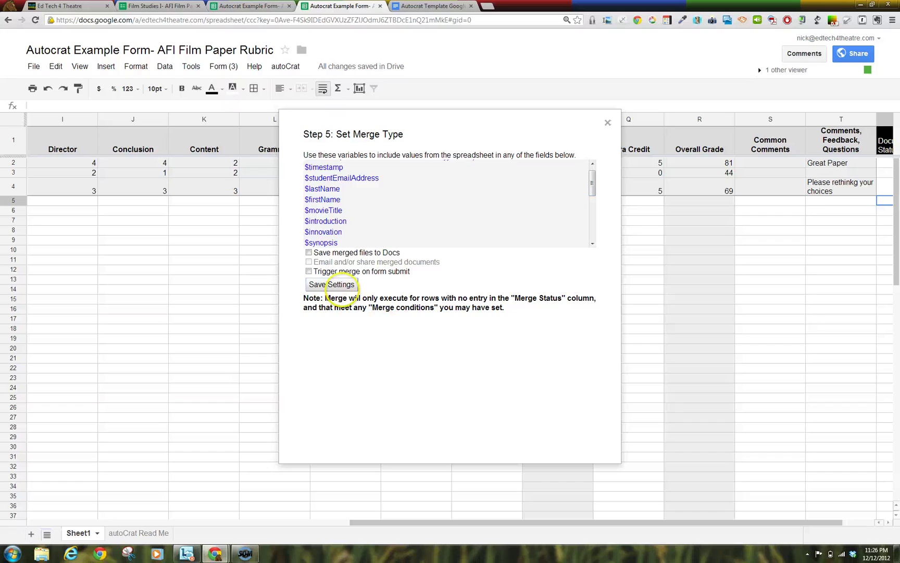
pyautogui.click(308, 252)
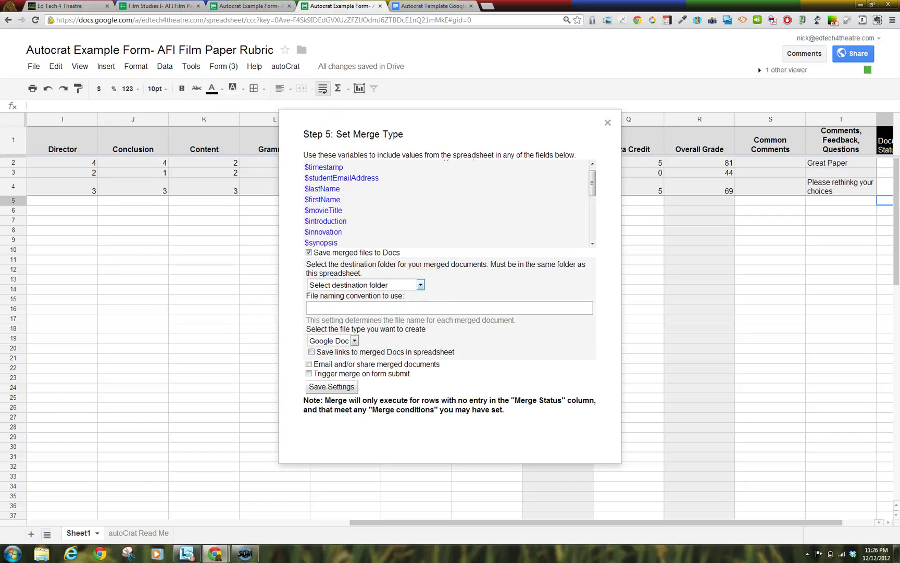
# Save merged Docs to Autocrat Indiv. Feedback Folder as '$lastName AFI Indiv. Feedback', keeping links in the sheet
pyautogui.click(419, 284)
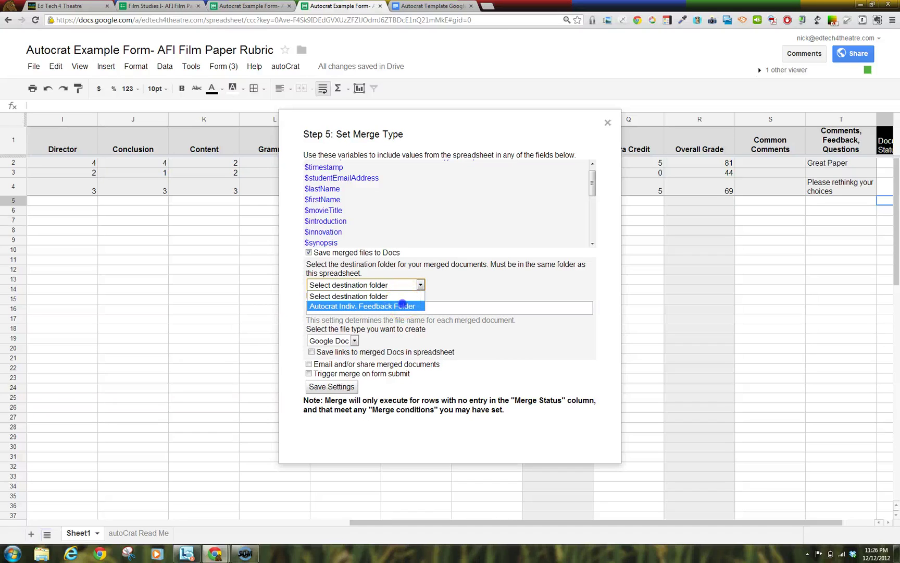
pyautogui.click(402, 306)
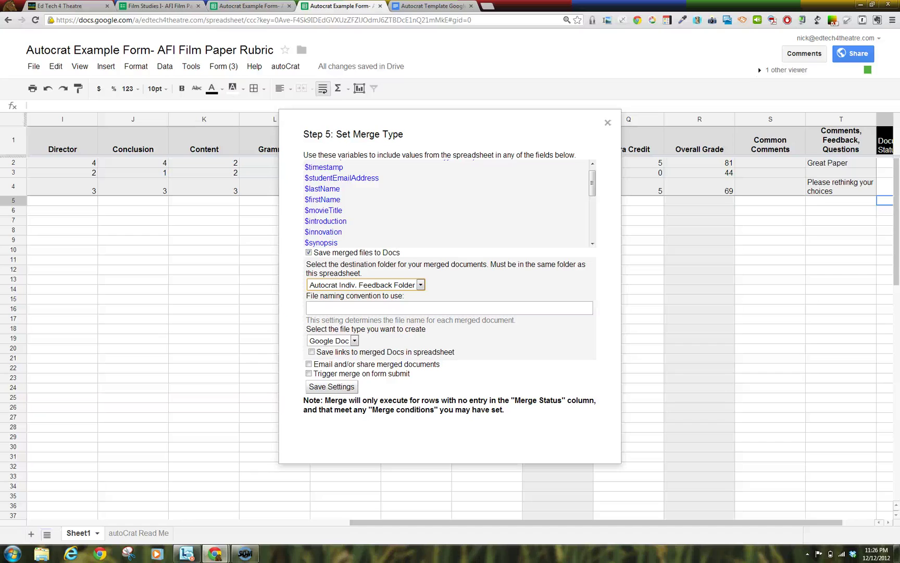
pyautogui.click(323, 308)
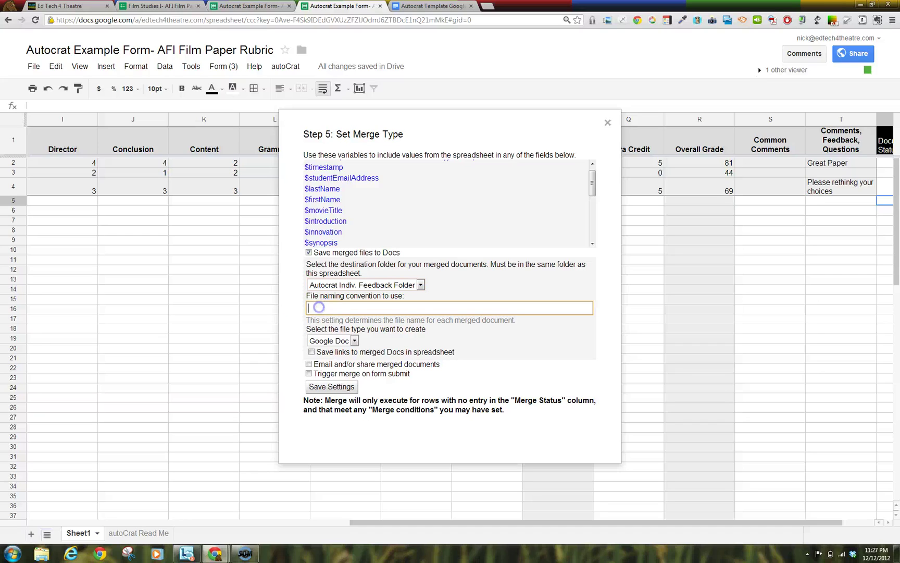
pyautogui.write('$lastName AFI Indiv. Feedb')
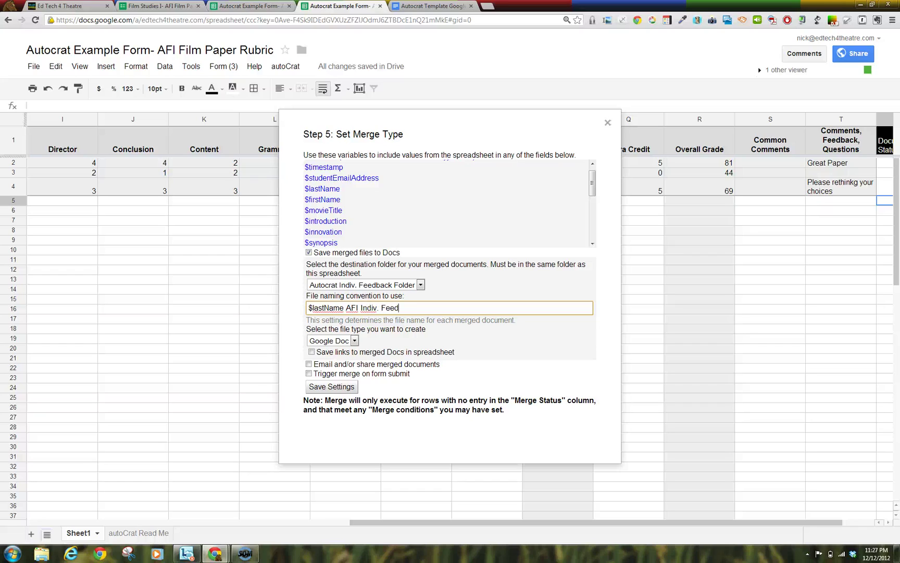
pyautogui.write('ack')
pyautogui.click(312, 353)
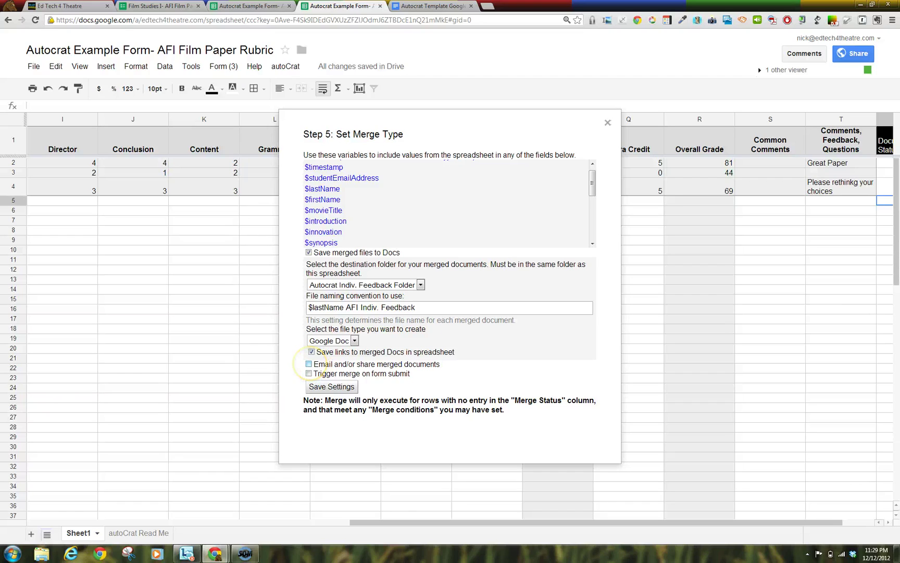
# Email merged files to $studentEmailAddress, subject 'Individual Project Feedback', as recipient-view-only Google Docs
pyautogui.click(308, 364)
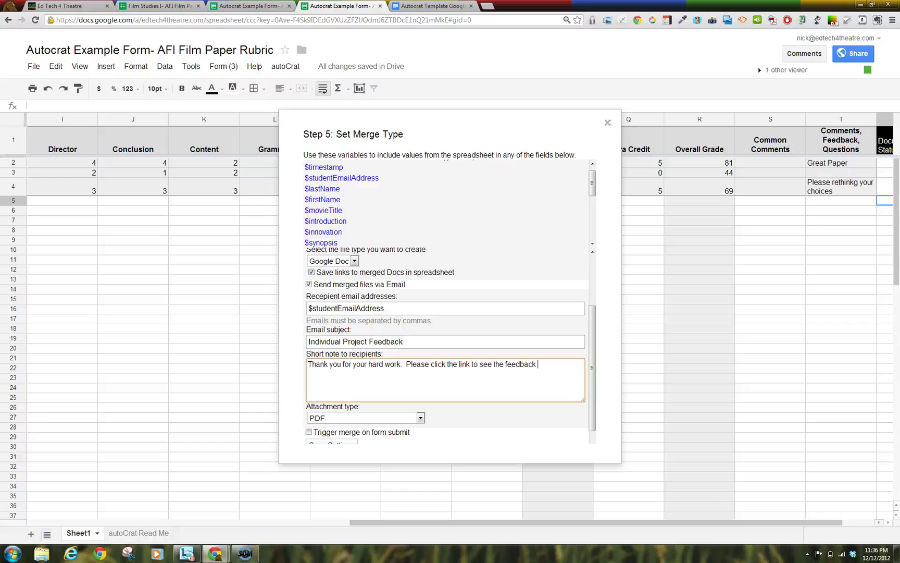
pyautogui.write('on your project.')
pyautogui.scroll(-1, 388, 354)
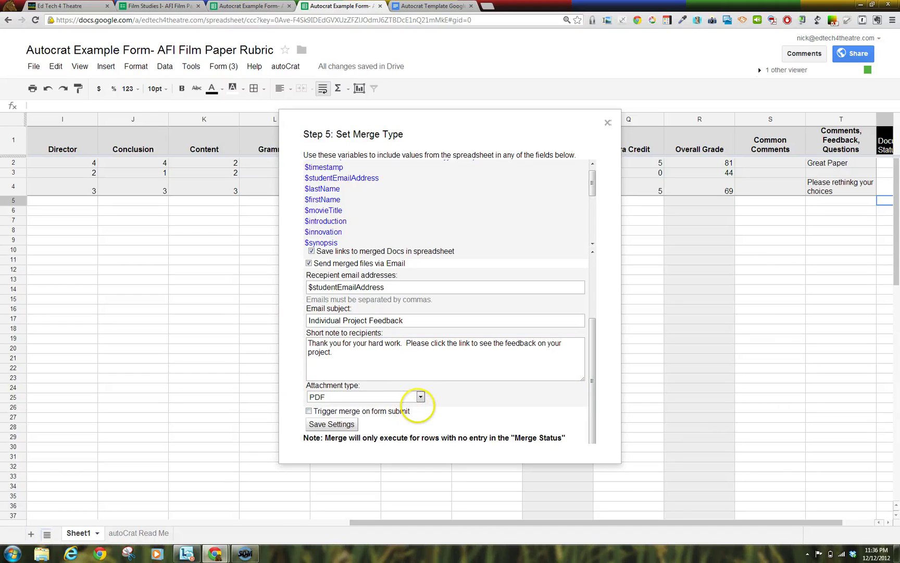
pyautogui.click(420, 397)
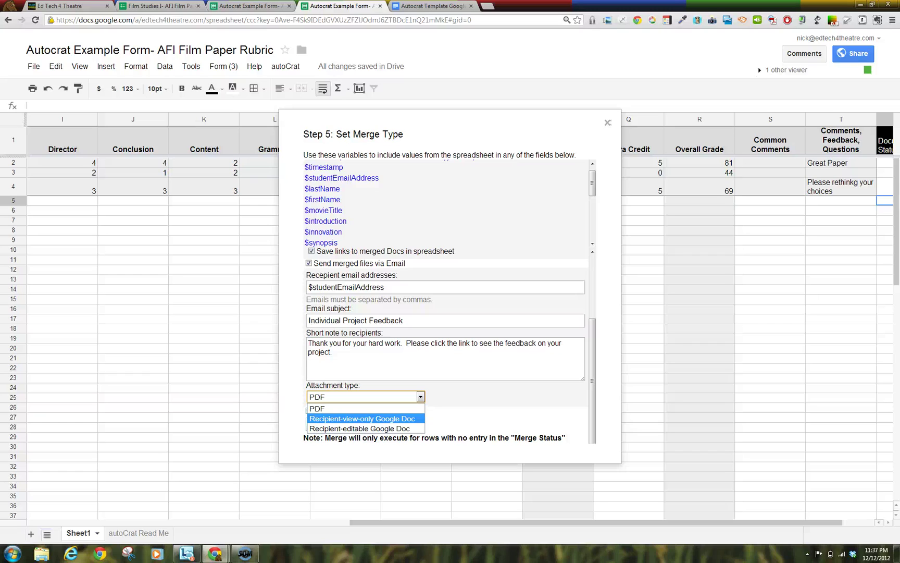
pyautogui.click(416, 418)
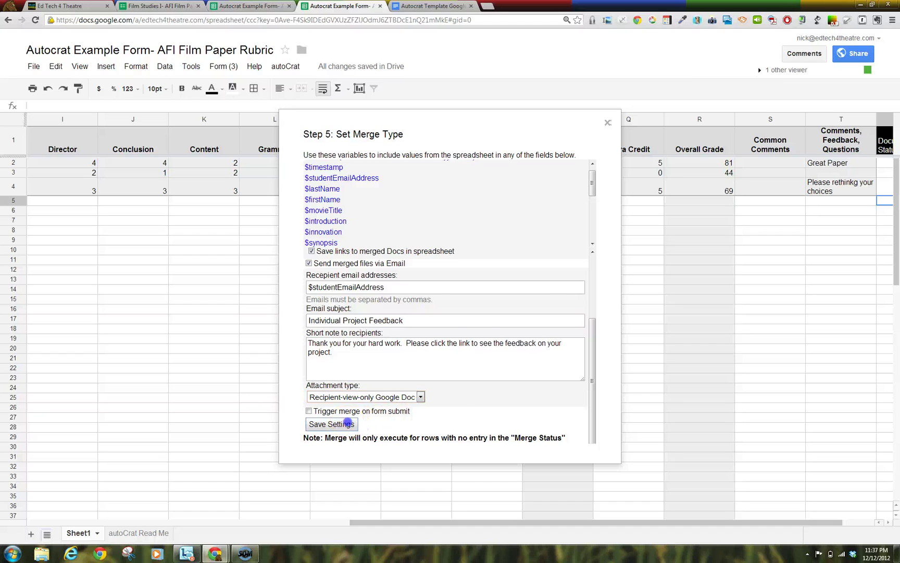
# Save the merge settings and run a preview merge on the first row only
pyautogui.click(348, 423)
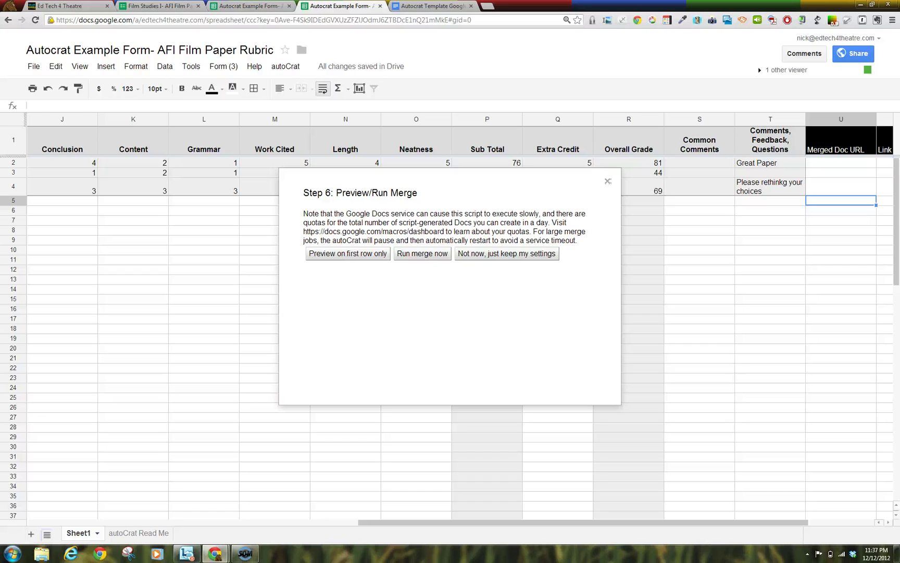
pyautogui.click(354, 254)
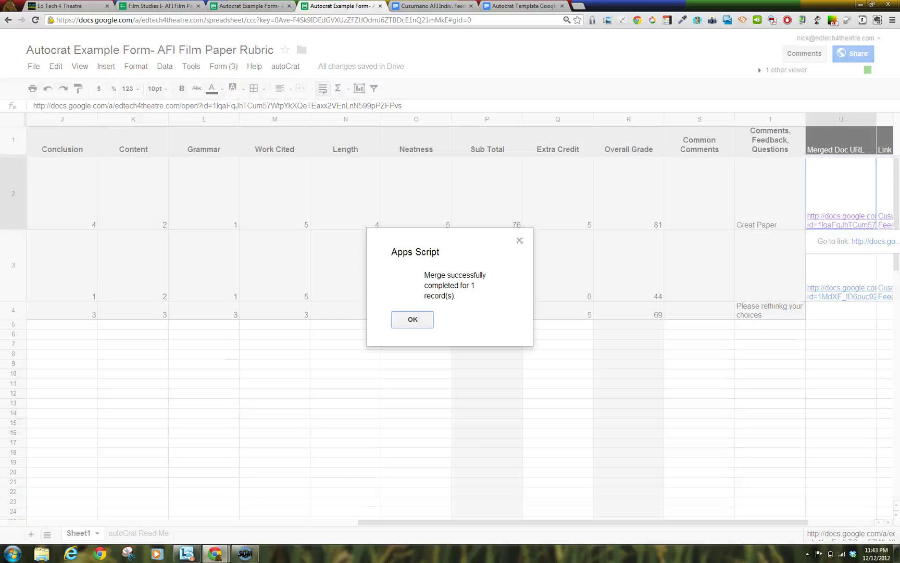
# Dismiss the success message and run the autoCrat merge on all rows from Step 6
pyautogui.click(412, 319)
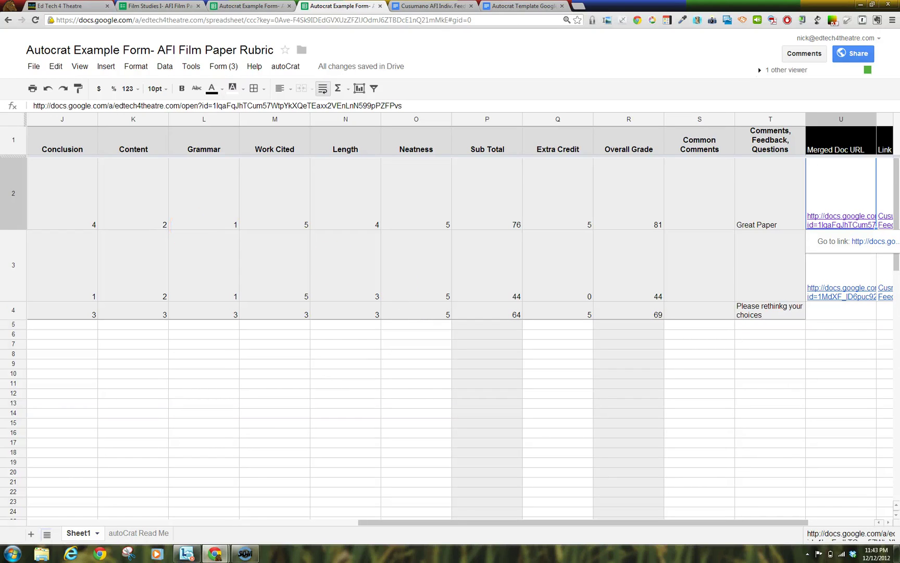
pyautogui.click(286, 66)
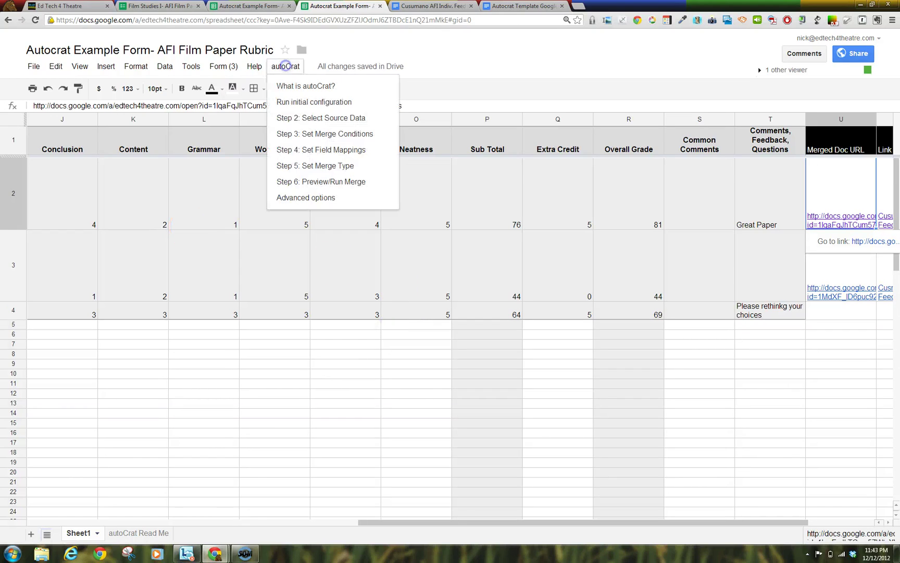
pyautogui.click(309, 181)
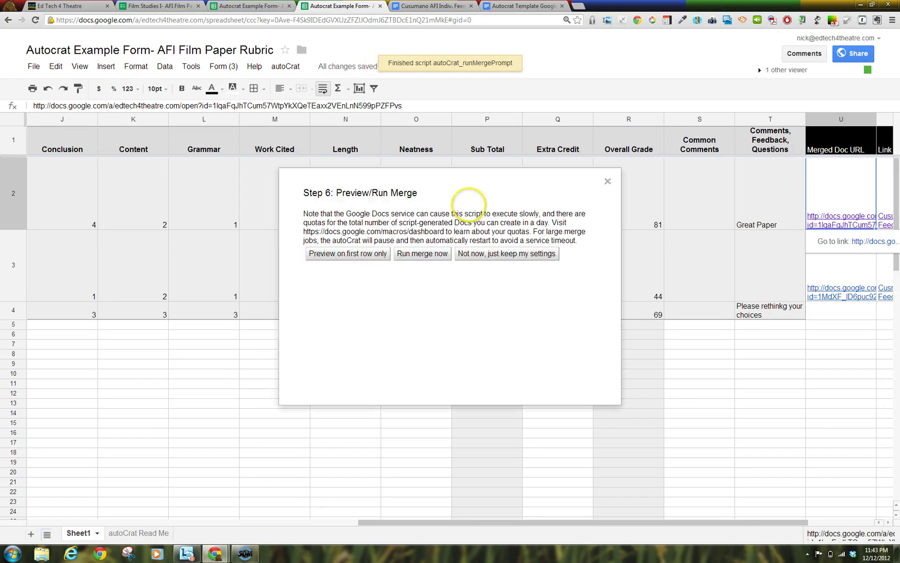
pyautogui.click(440, 255)
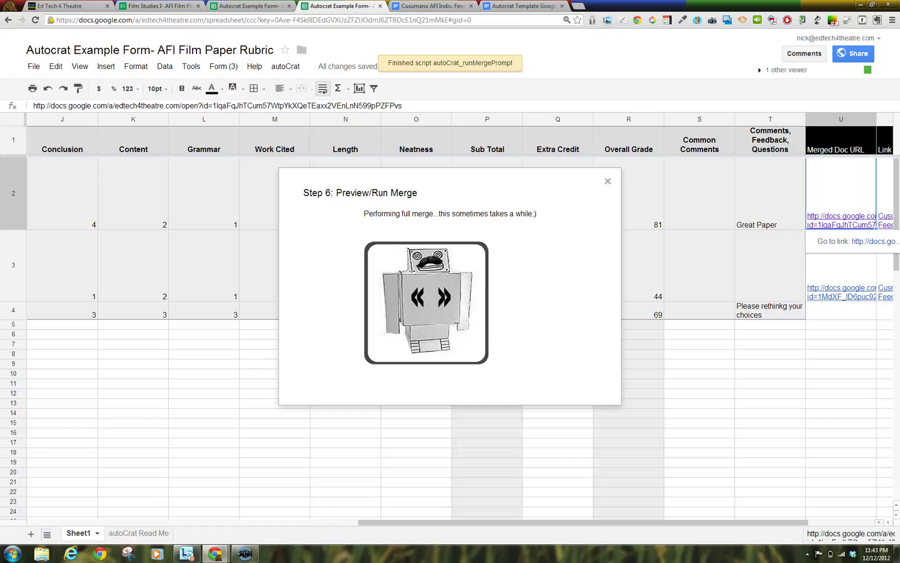